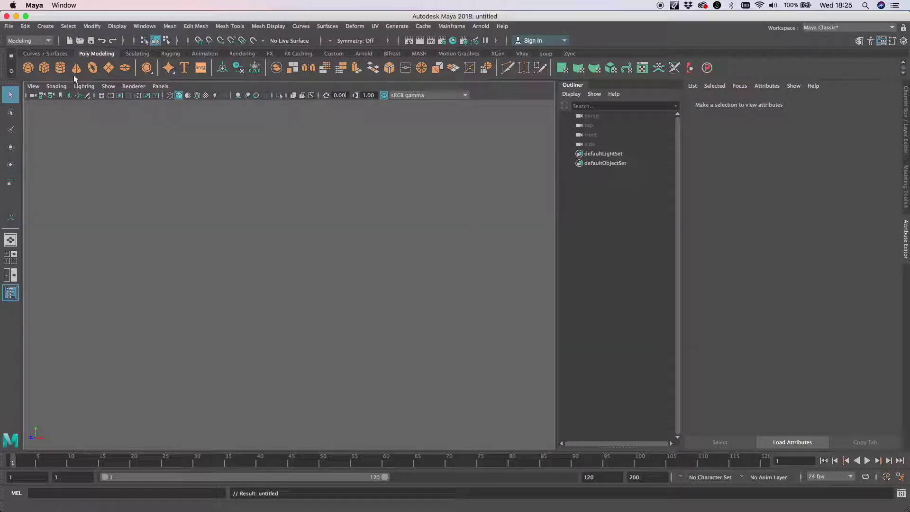
Step: Create a polygon cube with width, height and depth set to 10
{"action": "left_click", "coordinate": [44, 68]}
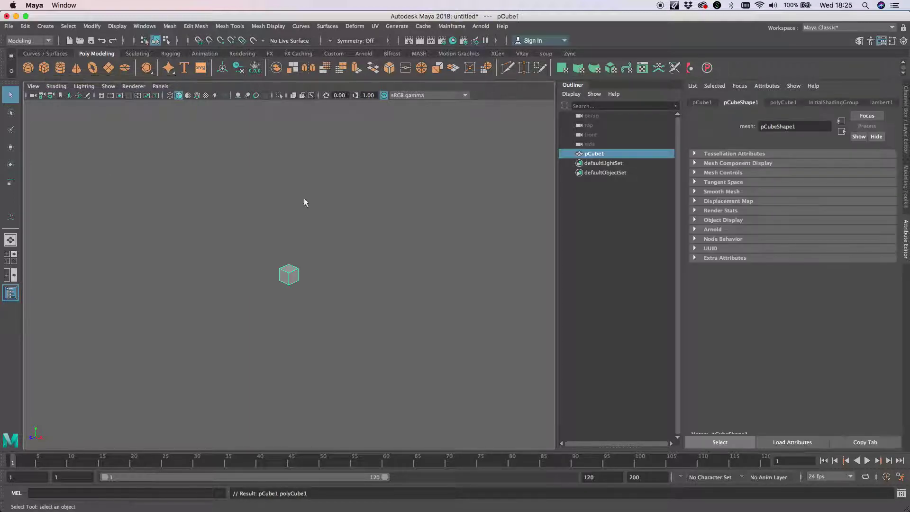
{"action": "left_click", "coordinate": [783, 103]}
{"action": "left_click", "coordinate": [785, 164]}
{"action": "type", "text": "1"}
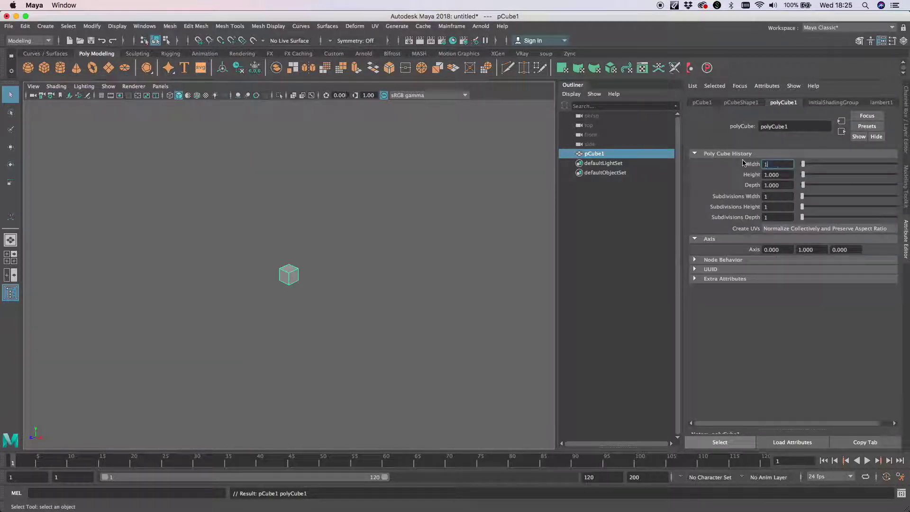
{"action": "type", "text": "0"}
{"action": "key", "text": "Tab"}
{"action": "type", "text": "10"}
{"action": "key", "text": "Tab"}
{"action": "type", "text": "10"}
{"action": "key", "text": "Tab"}
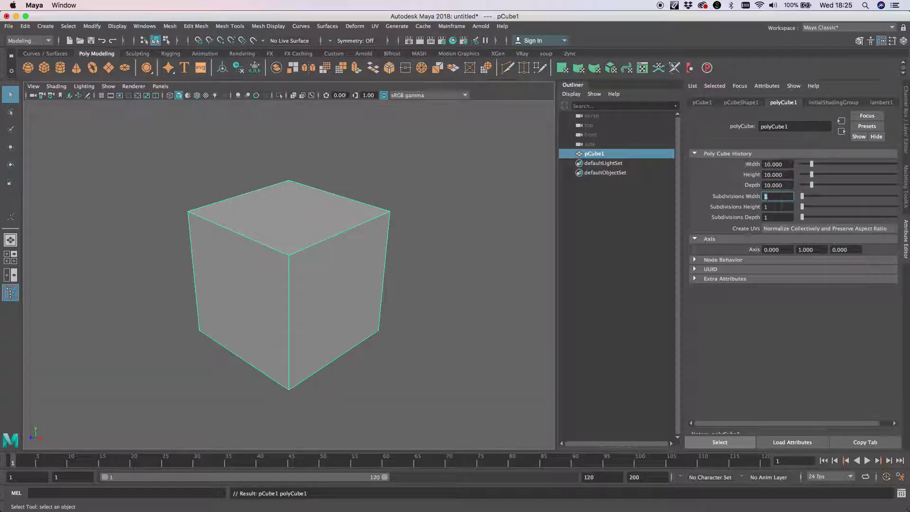
Step: Create a second polygon cube with width, height and depth set to 5
{"action": "left_click", "coordinate": [44, 68]}
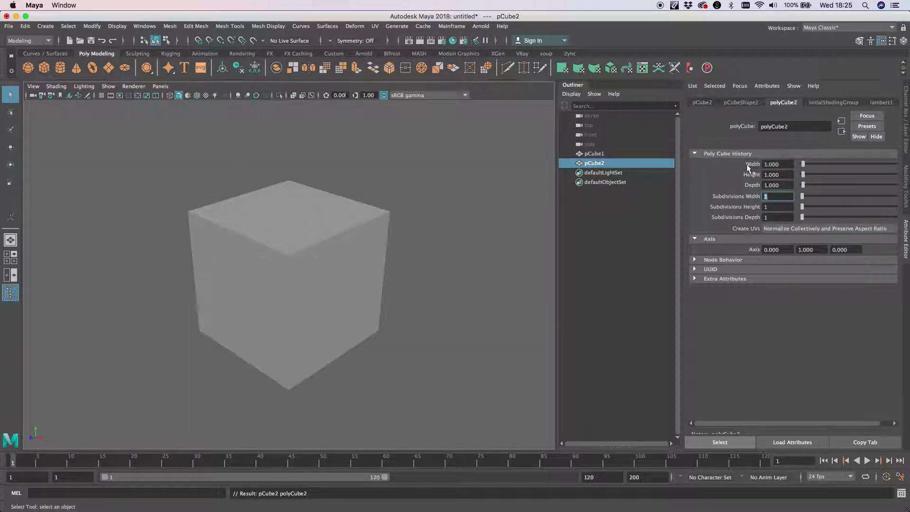
{"action": "left_click", "coordinate": [772, 164]}
{"action": "type", "text": "5"}
{"action": "key", "text": "Tab"}
{"action": "type", "text": "5"}
{"action": "key", "text": "Tab"}
{"action": "type", "text": "5"}
{"action": "key", "text": "Tab"}
Step: Move the small cube so that it overlaps the lower front corner of the large cube
{"action": "left_click", "coordinate": [607, 163]}
{"action": "key", "text": "w"}
{"action": "left_click_drag", "start_coordinate": [284, 286], "coordinate": [320, 331]}
Step: Create a Bool from the large and small cubes to cut the small cube out of the large one
{"action": "left_click", "coordinate": [322, 247]}
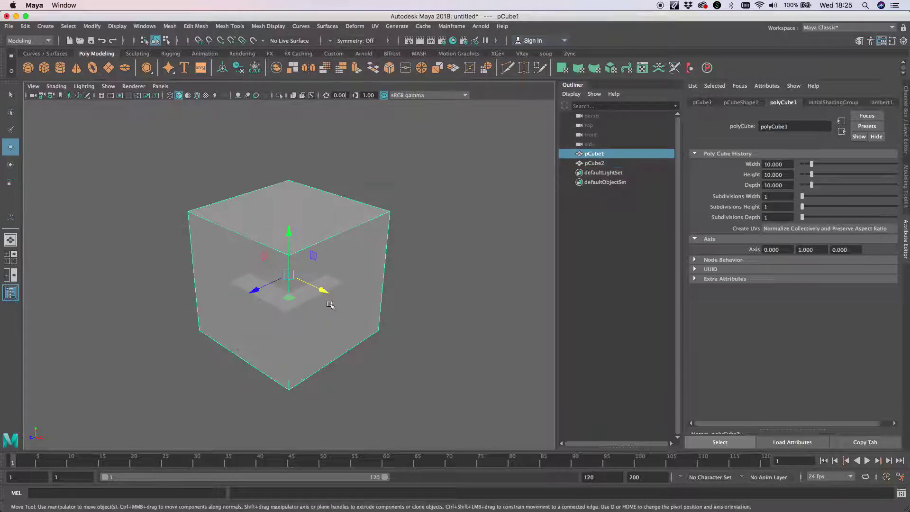
{"action": "left_click", "coordinate": [331, 305], "text": "shift"}
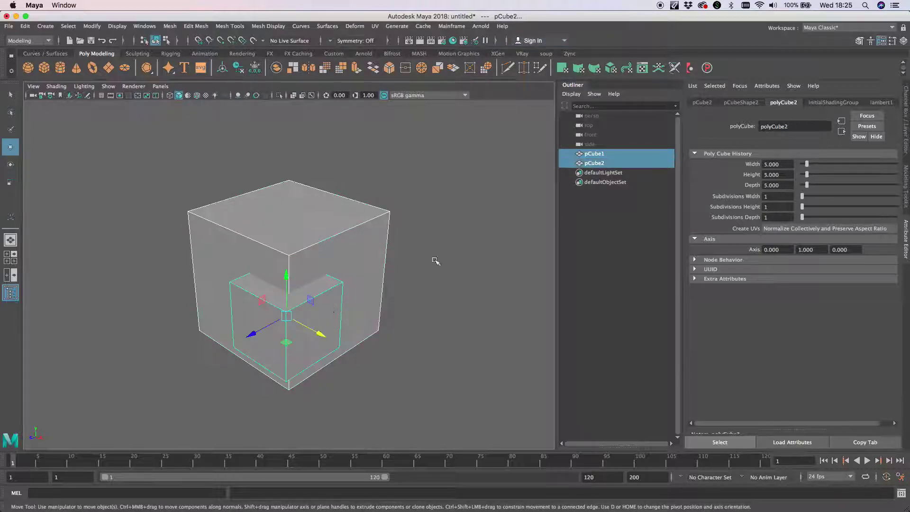
{"action": "left_click", "coordinate": [691, 69]}
{"action": "left_click_drag", "start_coordinate": [415, 321], "coordinate": [385, 327], "text": "alt"}
{"action": "left_click", "coordinate": [368, 372]}
{"action": "left_click", "coordinate": [331, 338]}
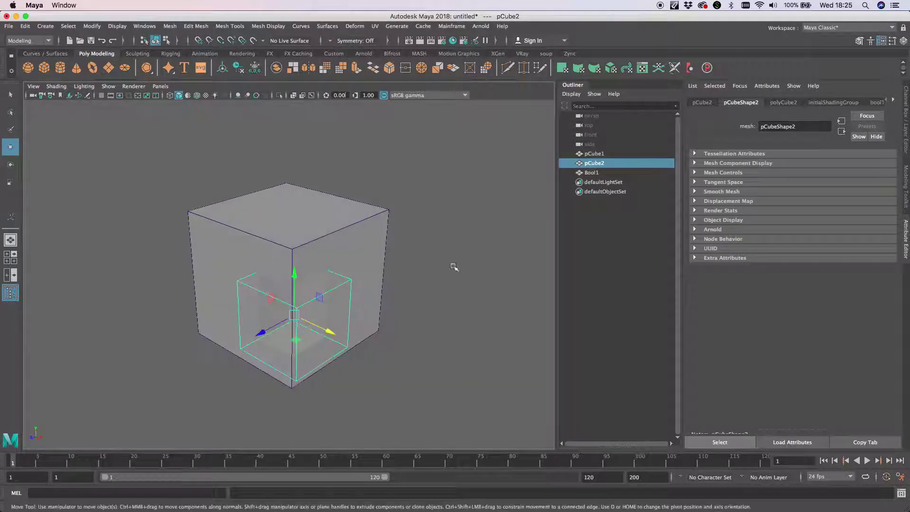
Step: Bevel the front-right top edge of the Bool1 mesh with Offset As Fraction turned off
{"action": "left_click", "coordinate": [591, 173]}
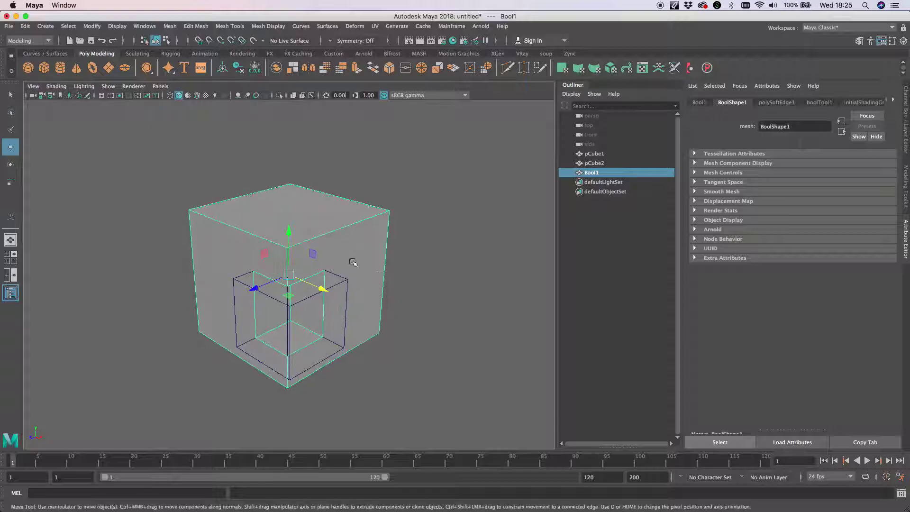
{"action": "right_click", "coordinate": [334, 229]}
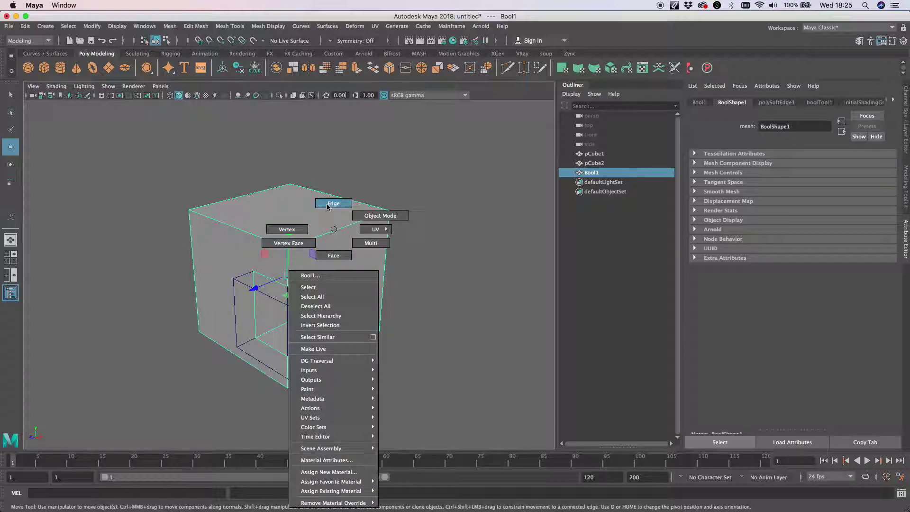
{"action": "left_click", "coordinate": [338, 226]}
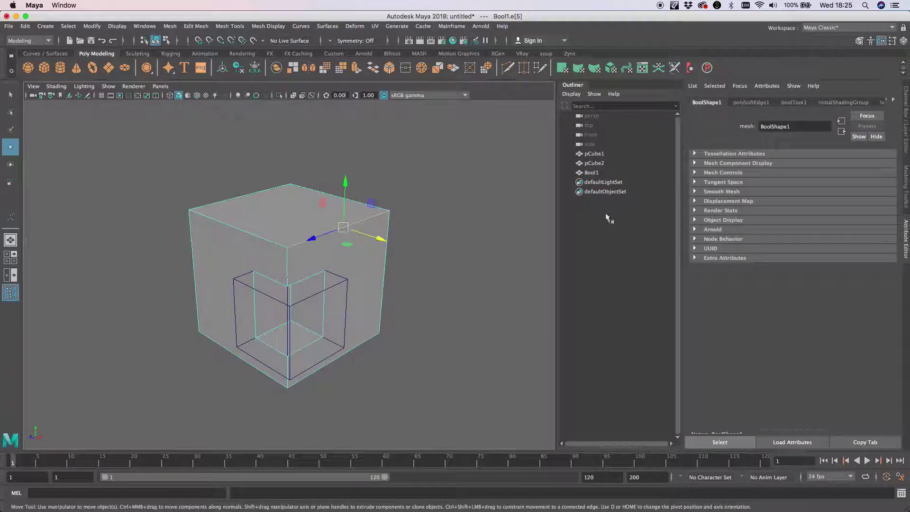
{"action": "left_click", "coordinate": [229, 25]}
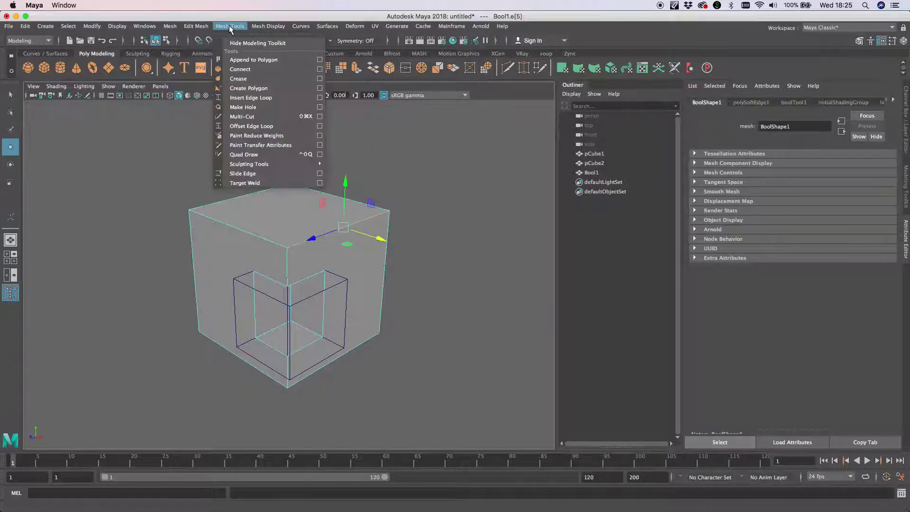
{"action": "mouse_move", "coordinate": [198, 26]}
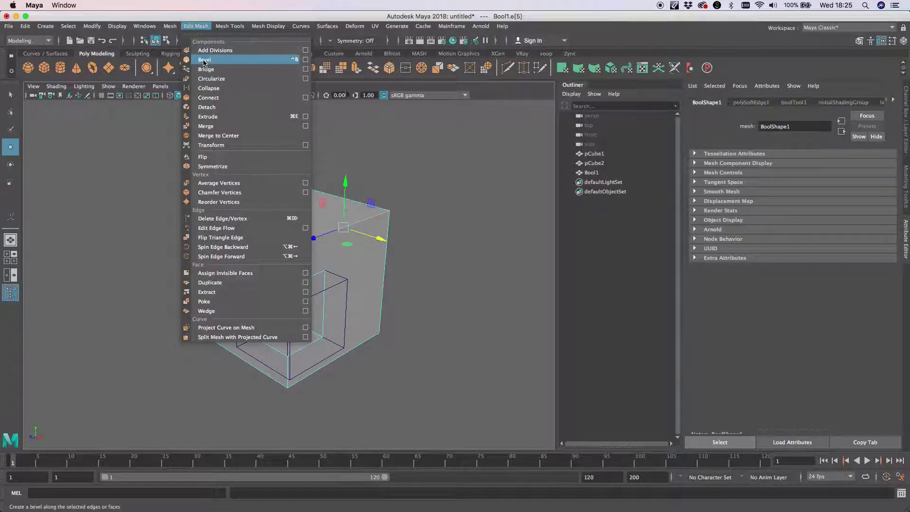
{"action": "left_click", "coordinate": [209, 59]}
{"action": "left_click", "coordinate": [764, 163]}
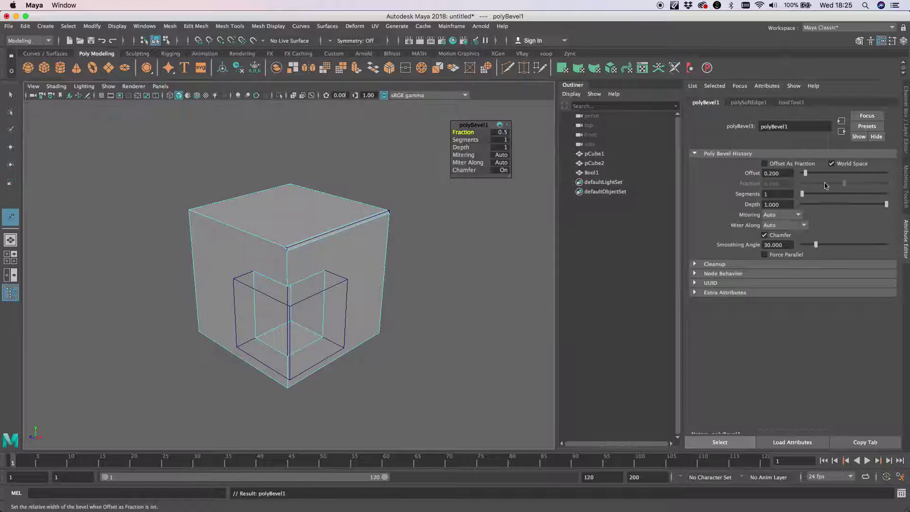
Step: Return to object mode and create a ProSet for the boolean mesh using the polyBevel1 history node
{"action": "right_click_drag", "start_coordinate": [357, 254], "coordinate": [393, 216]}
{"action": "left_click_drag", "start_coordinate": [394, 215], "coordinate": [385, 271], "text": "alt"}
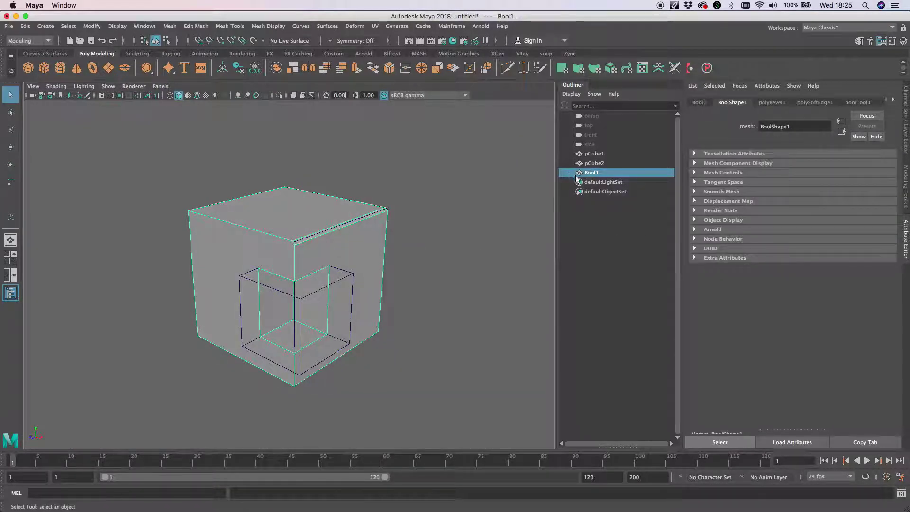
{"action": "left_click", "coordinate": [707, 68]}
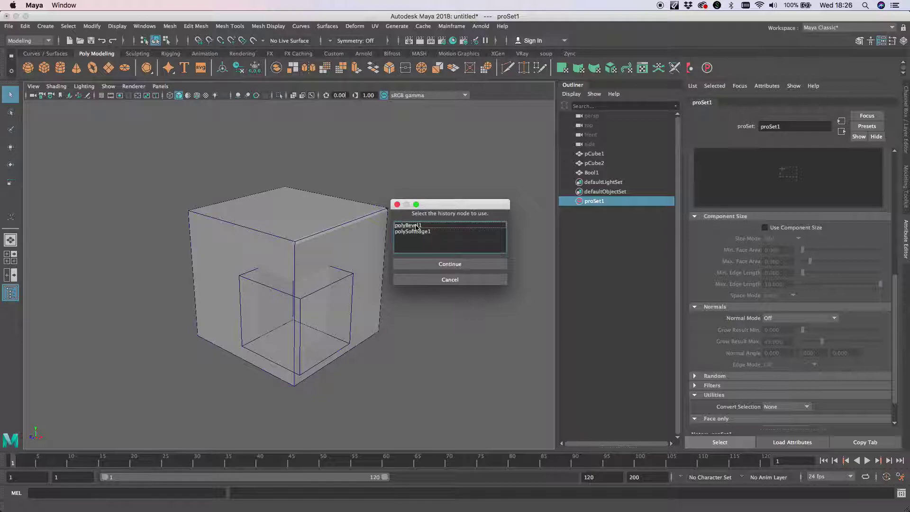
{"action": "left_click", "coordinate": [416, 226]}
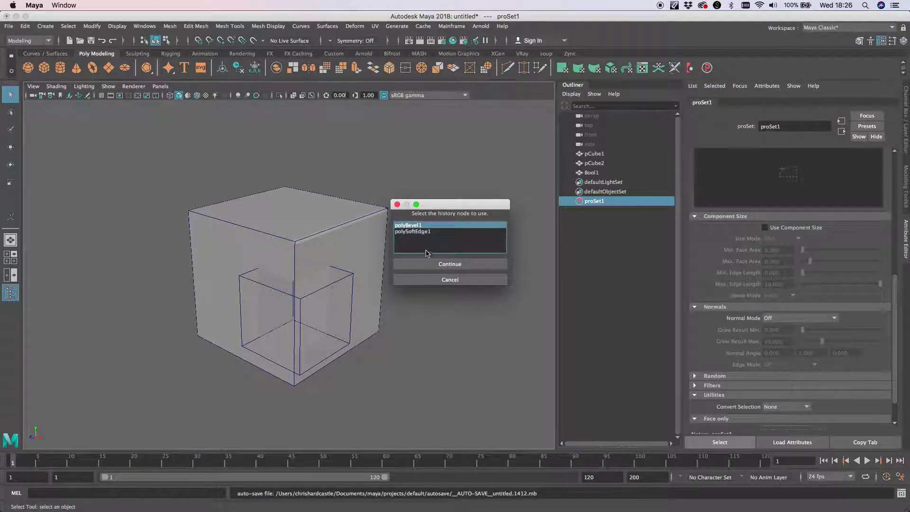
{"action": "left_click", "coordinate": [449, 265]}
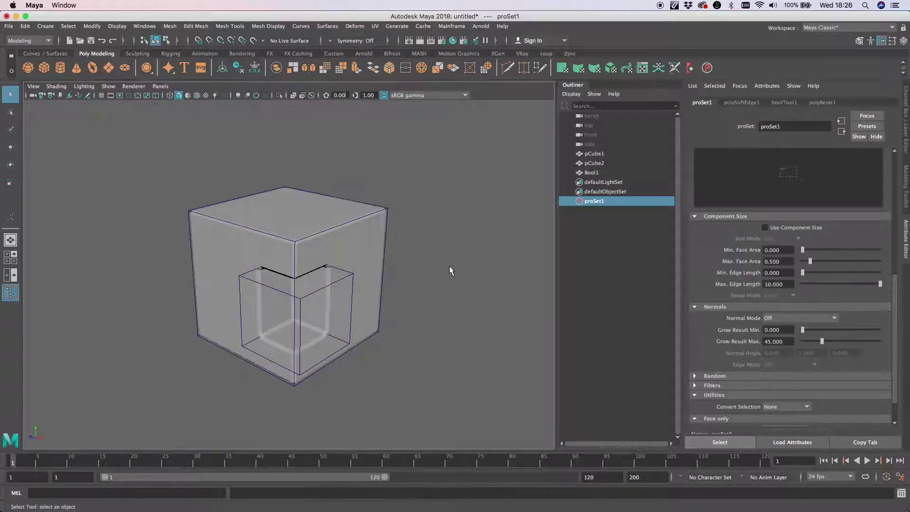
Step: Set the ProSet's Component Mode to Edge and its Edge Mode to Hard Edges
{"action": "scroll", "coordinate": [807, 256], "scroll_direction": "up", "scroll_amount": 5}
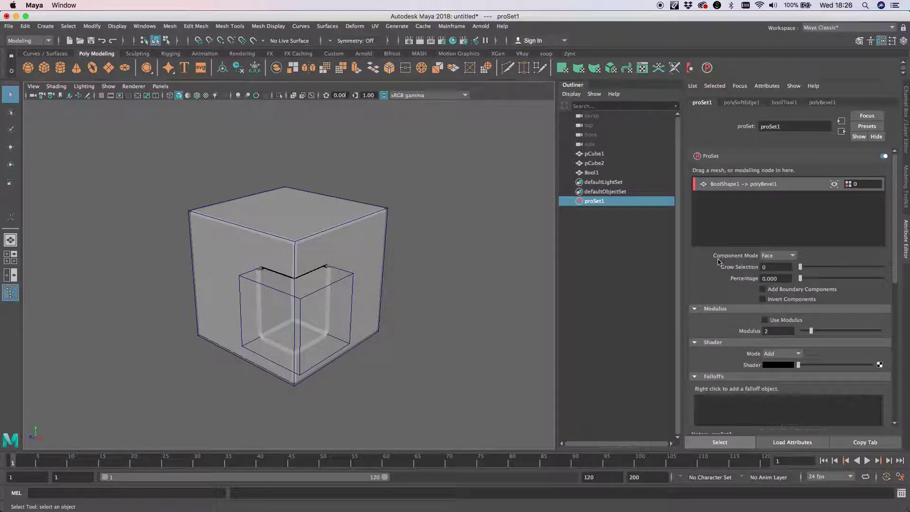
{"action": "left_click", "coordinate": [779, 256]}
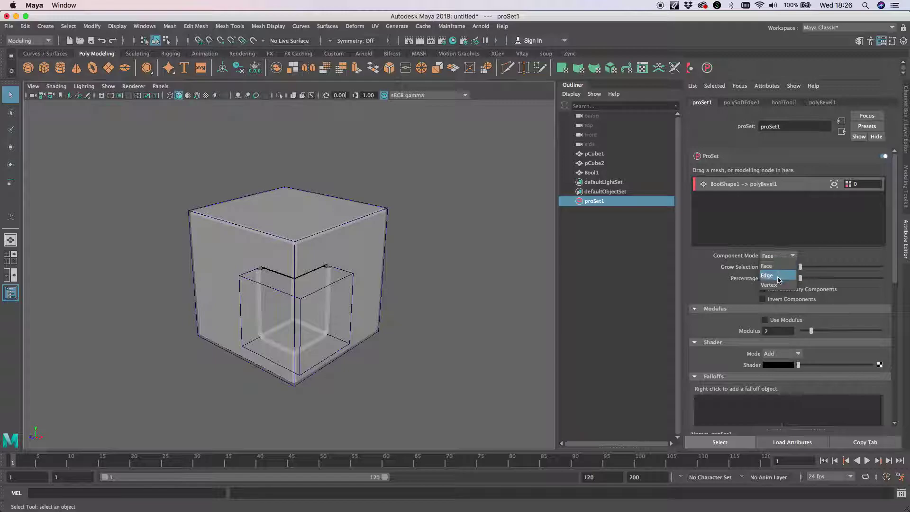
{"action": "left_click", "coordinate": [779, 276]}
{"action": "scroll", "coordinate": [738, 329], "scroll_direction": "down", "scroll_amount": 8}
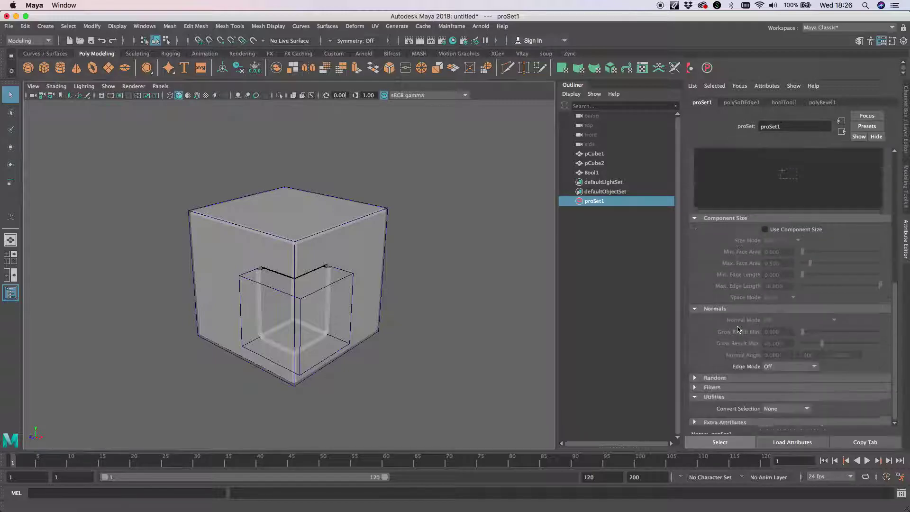
{"action": "left_click", "coordinate": [790, 363]}
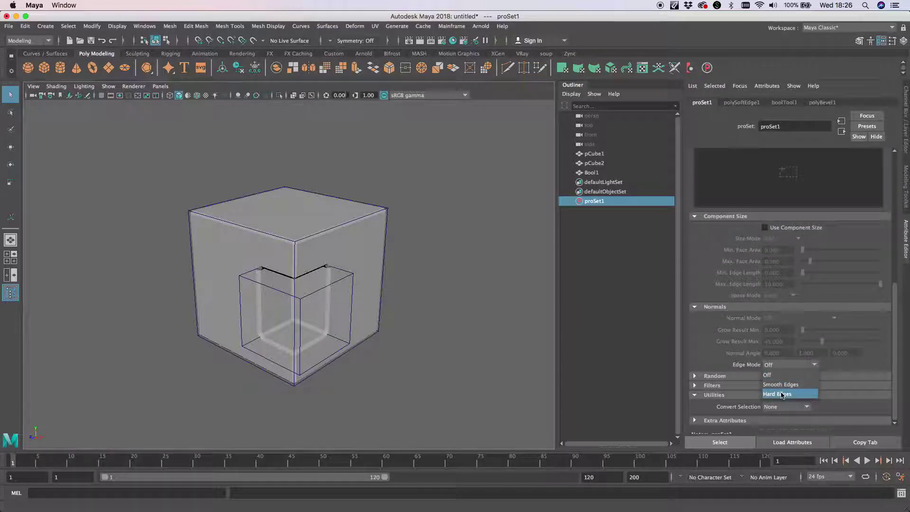
{"action": "left_click", "coordinate": [781, 394]}
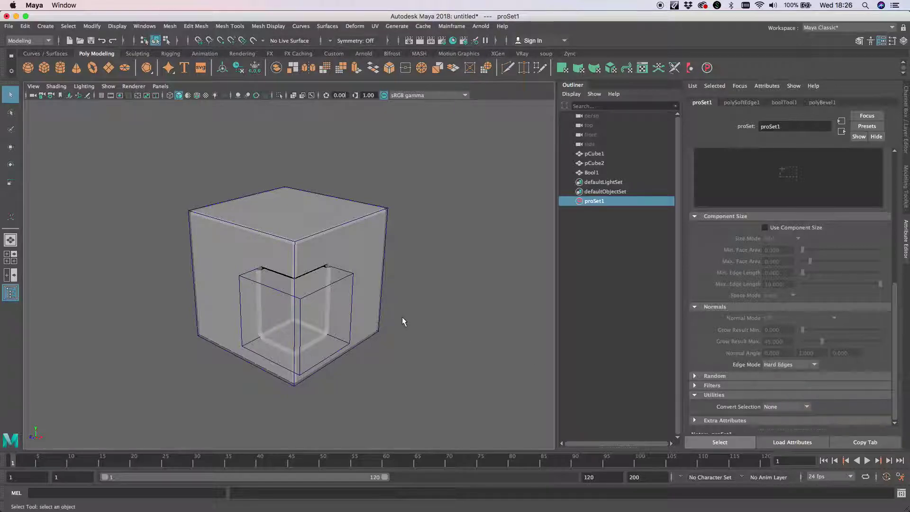
Step: Display wireframe on shaded in the viewport and clear the selection to examine the bevelled cutout
{"action": "left_click_drag", "start_coordinate": [402, 317], "coordinate": [382, 305], "text": "alt"}
{"action": "left_click", "coordinate": [364, 258]}
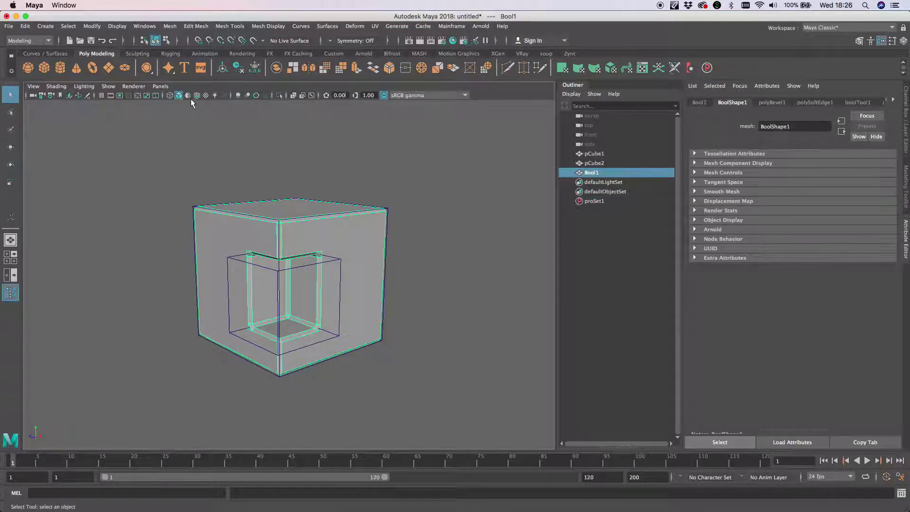
{"action": "left_click_drag", "start_coordinate": [379, 268], "coordinate": [360, 360], "text": "alt"}
{"action": "left_click", "coordinate": [406, 266]}
{"action": "scroll", "coordinate": [377, 290], "scroll_direction": "up", "scroll_amount": 5}
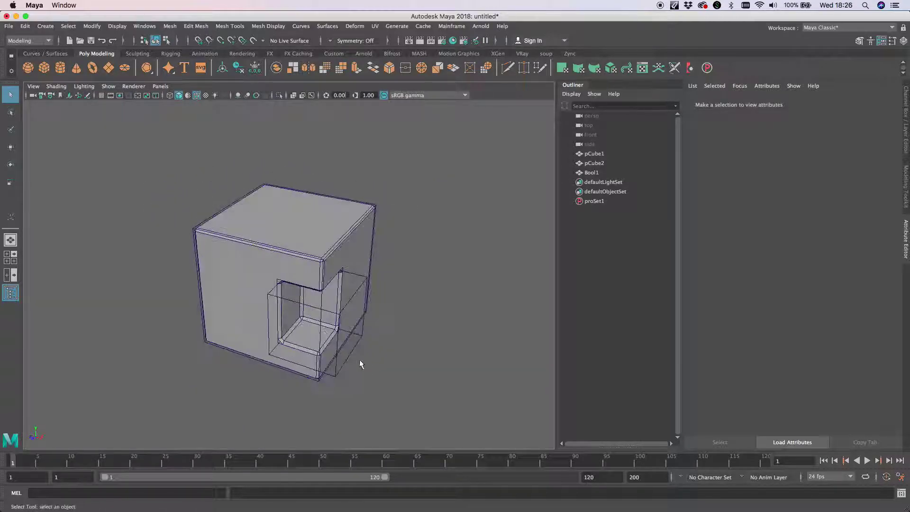
Step: Move the small cutting cube along its horizontal axes, keeping the cutout at the lower front corner of the large cube
{"action": "left_click", "coordinate": [352, 355]}
{"action": "key", "text": "w"}
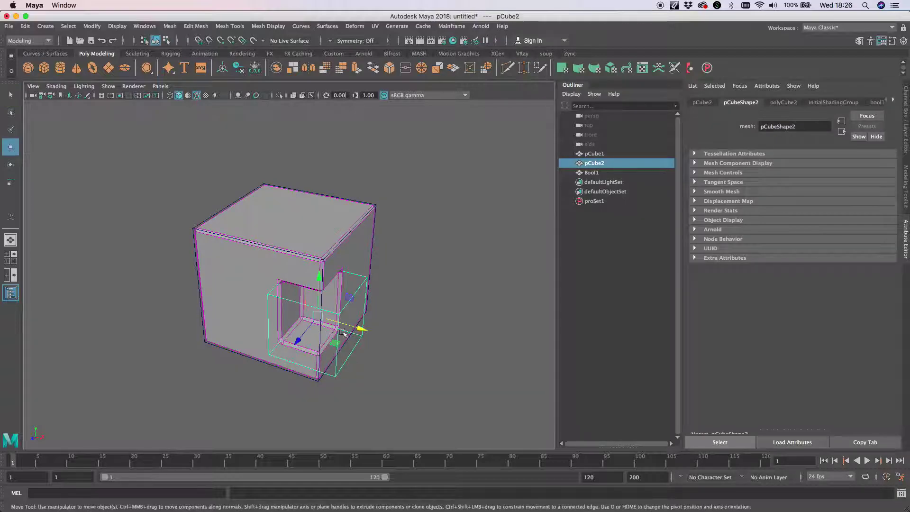
{"action": "left_click_drag", "start_coordinate": [362, 329], "coordinate": [299, 340]}
{"action": "left_click_drag", "start_coordinate": [203, 313], "coordinate": [299, 309]}
{"action": "scroll", "coordinate": [327, 295], "scroll_direction": "down", "scroll_amount": 2}
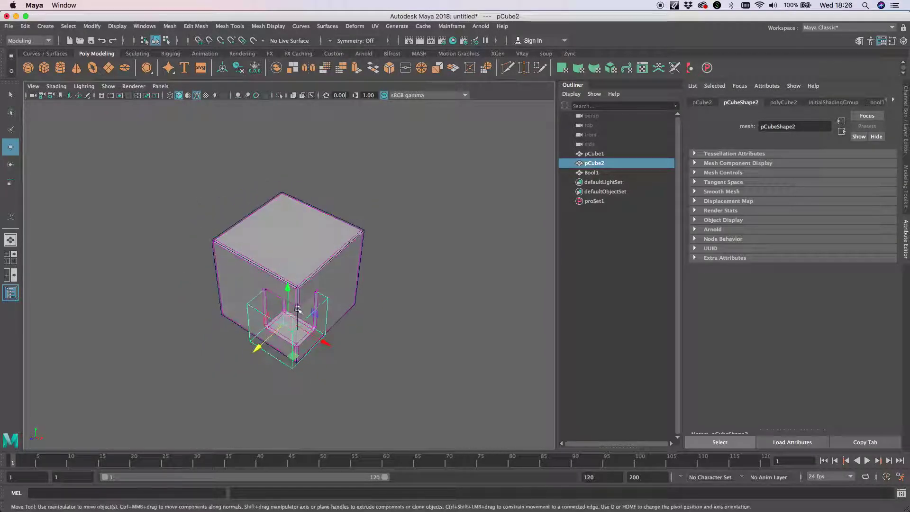
Step: Add a new polygon cylinder, raised about 5.1 units into the large cube's top face, as an operand of Bool1
{"action": "left_click", "coordinate": [60, 68]}
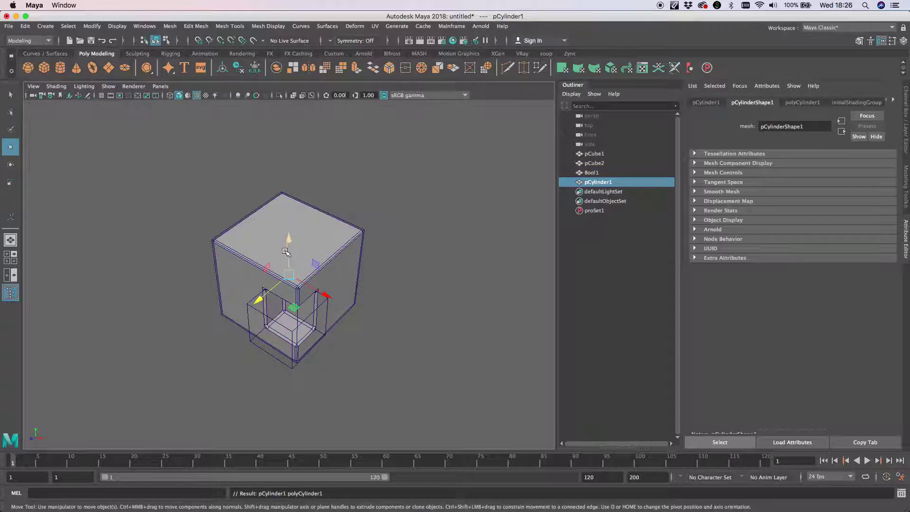
{"action": "left_click_drag", "start_coordinate": [286, 252], "coordinate": [287, 206]}
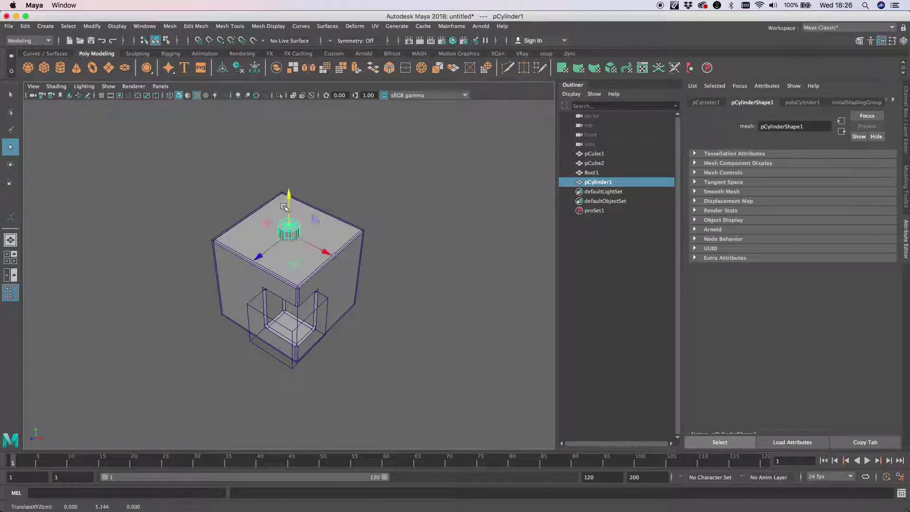
{"action": "left_click", "coordinate": [592, 173]}
{"action": "left_click", "coordinate": [850, 103]}
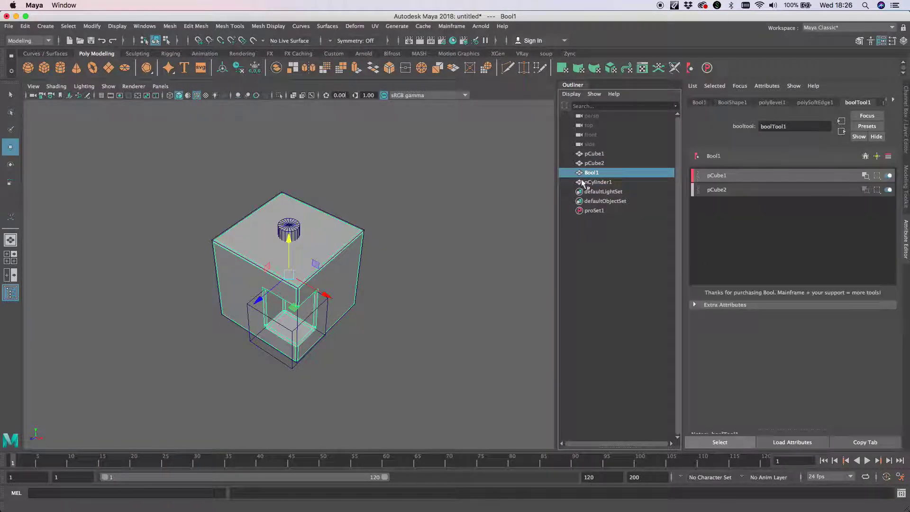
{"action": "left_click_drag", "start_coordinate": [595, 185], "coordinate": [735, 225]}
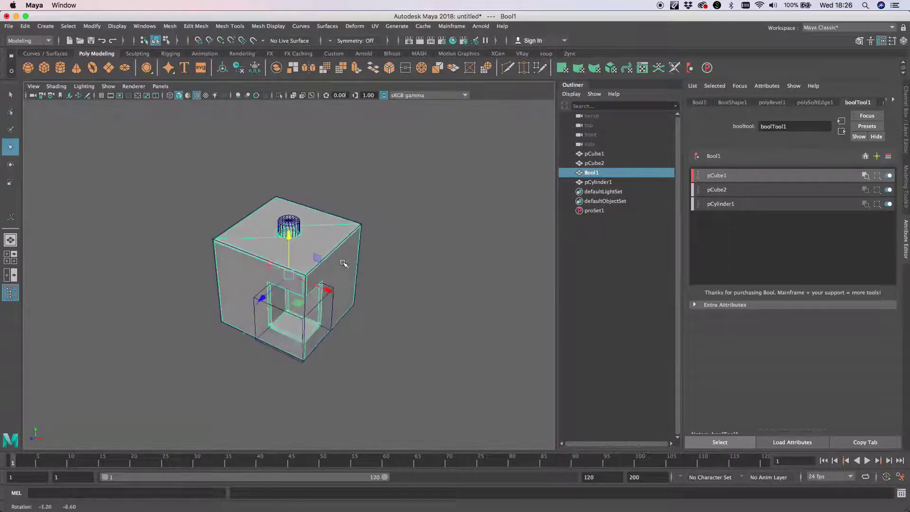
Step: Scale up the cutting cylinder uniformly to enlarge the round hole in the cube's top face
{"action": "key", "text": "f"}
{"action": "left_click", "coordinate": [314, 149]}
{"action": "left_click_drag", "start_coordinate": [314, 148], "coordinate": [309, 172], "text": "alt"}
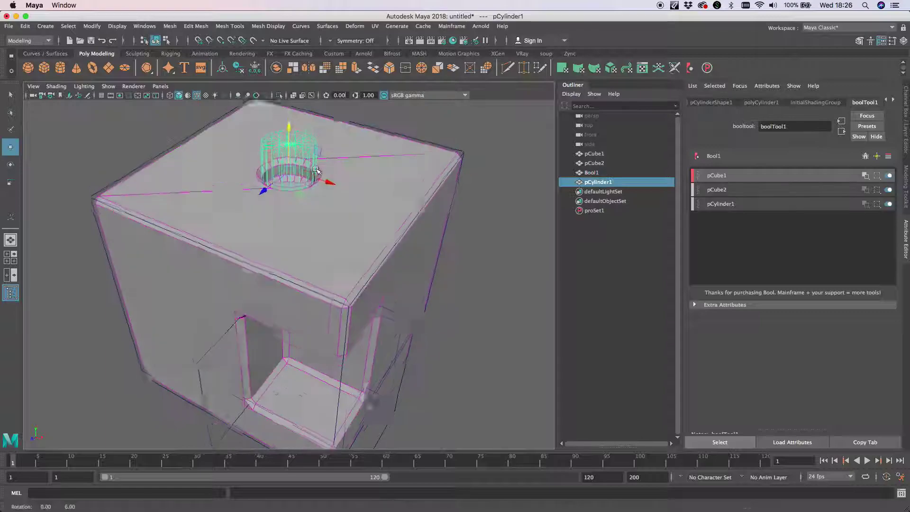
{"action": "right_click_drag", "start_coordinate": [309, 172], "coordinate": [398, 230], "text": "alt"}
{"action": "left_click_drag", "start_coordinate": [398, 229], "coordinate": [378, 205], "text": "alt"}
{"action": "right_click_drag", "start_coordinate": [378, 206], "coordinate": [306, 209], "text": "alt"}
{"action": "left_click_drag", "start_coordinate": [305, 209], "coordinate": [373, 180], "text": "alt"}
{"action": "key", "text": "r"}
{"action": "right_click_drag", "start_coordinate": [373, 209], "coordinate": [335, 234], "text": "alt"}
{"action": "left_click_drag", "start_coordinate": [335, 235], "coordinate": [326, 222], "text": "alt"}
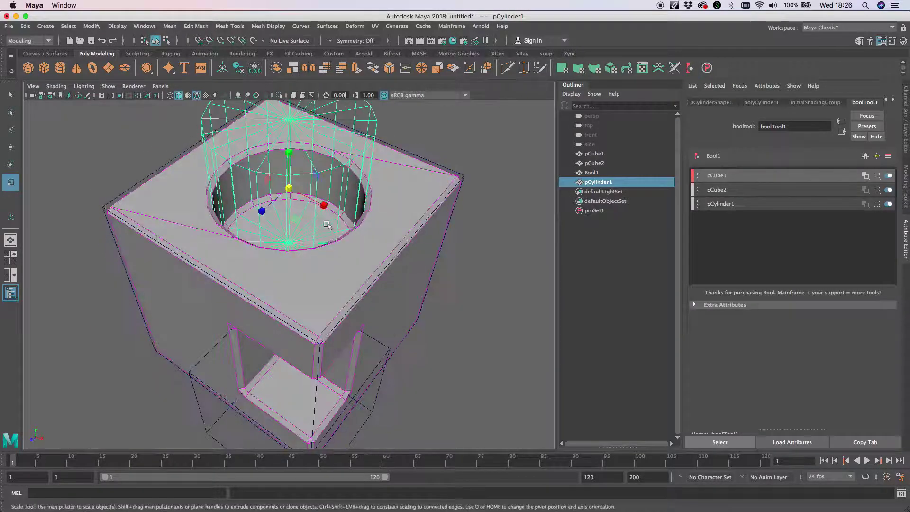
Step: Lower the cutting cylinder to about 3.8 units in Y to deepen the round hole
{"action": "key", "text": "w"}
{"action": "left_click_drag", "start_coordinate": [290, 166], "coordinate": [288, 195]}
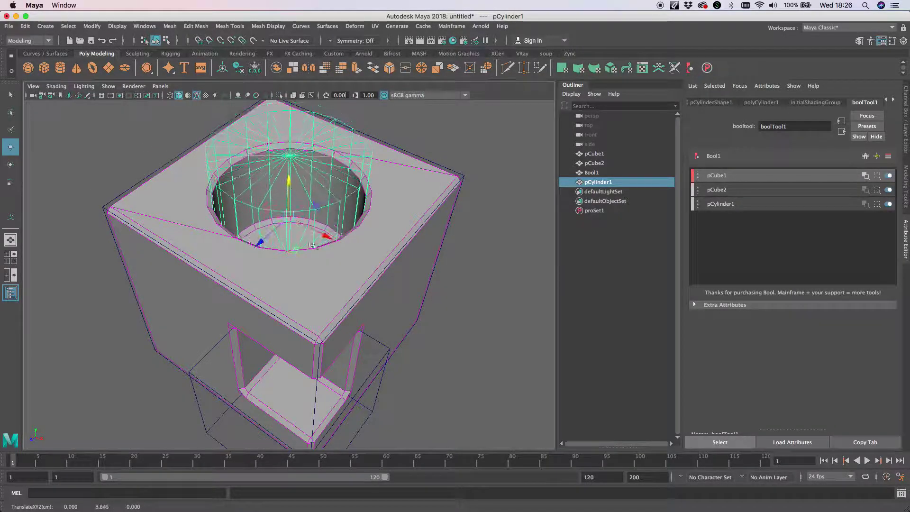
{"action": "left_click_drag", "start_coordinate": [304, 263], "coordinate": [312, 243], "text": "alt"}
{"action": "right_click_drag", "start_coordinate": [311, 243], "coordinate": [290, 237], "text": "alt"}
{"action": "left_click_drag", "start_coordinate": [290, 237], "coordinate": [294, 252], "text": "alt"}
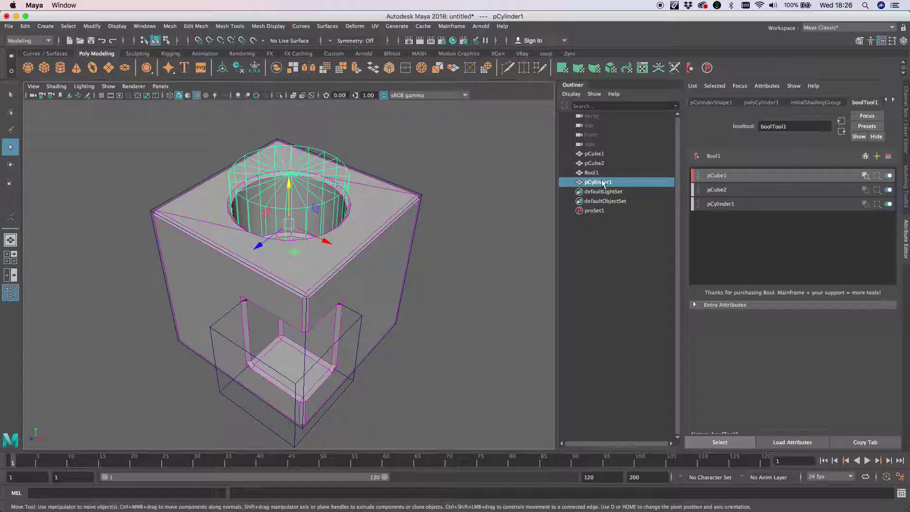
Step: Set the large cube's width, height and depth subdivisions to 3 each
{"action": "left_click", "coordinate": [592, 153]}
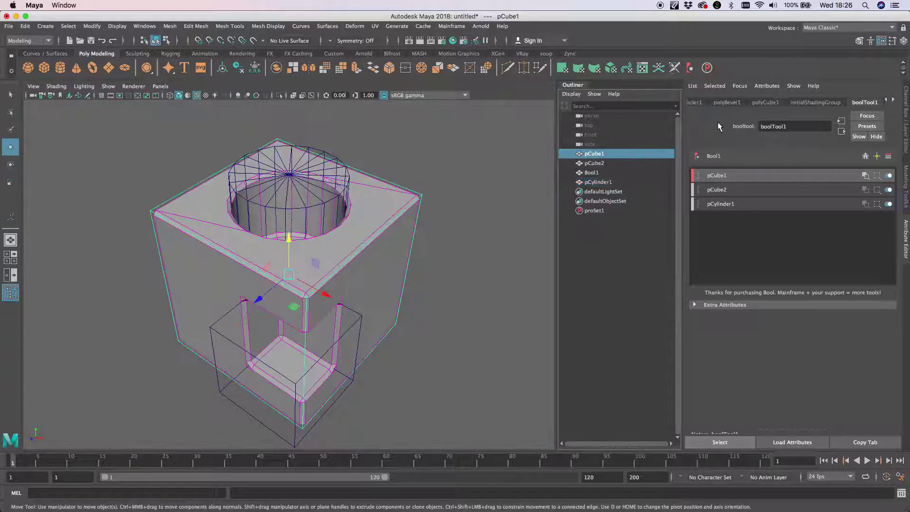
{"action": "left_click", "coordinate": [886, 101]}
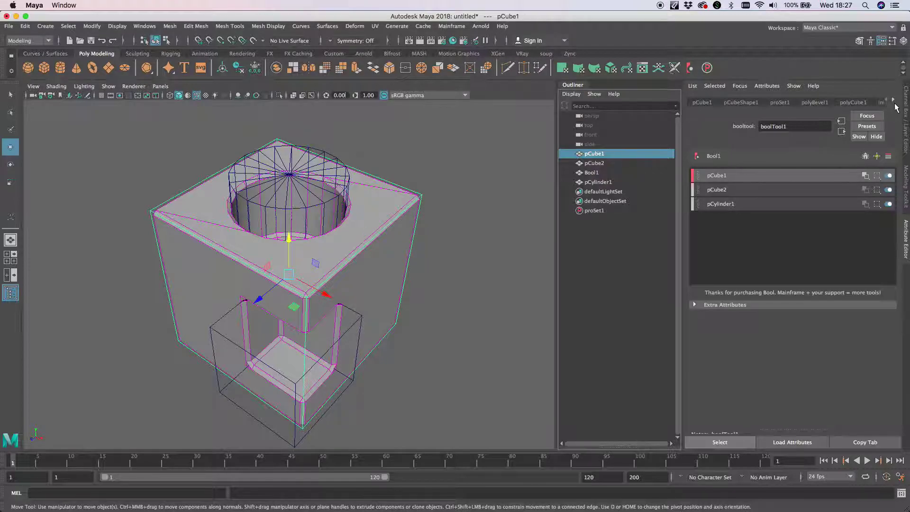
{"action": "left_click", "coordinate": [892, 101]}
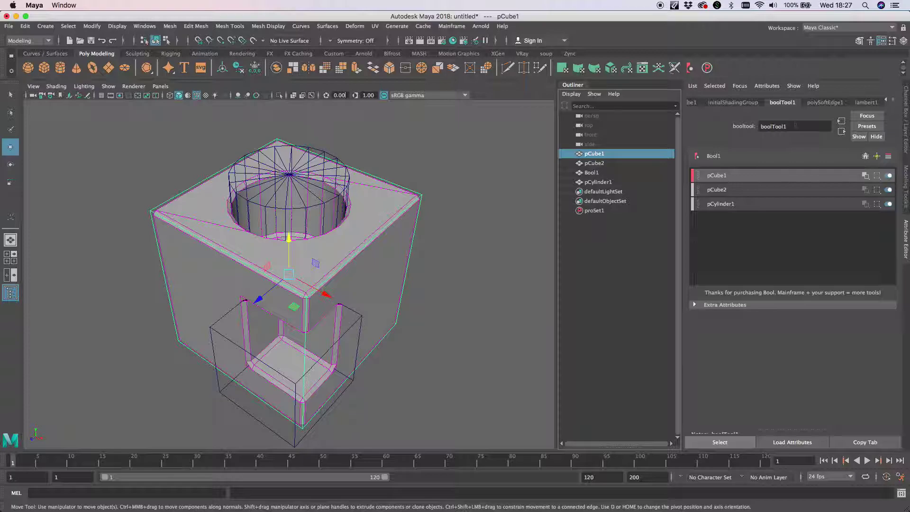
{"action": "left_click", "coordinate": [600, 163]}
{"action": "left_click", "coordinate": [611, 155]}
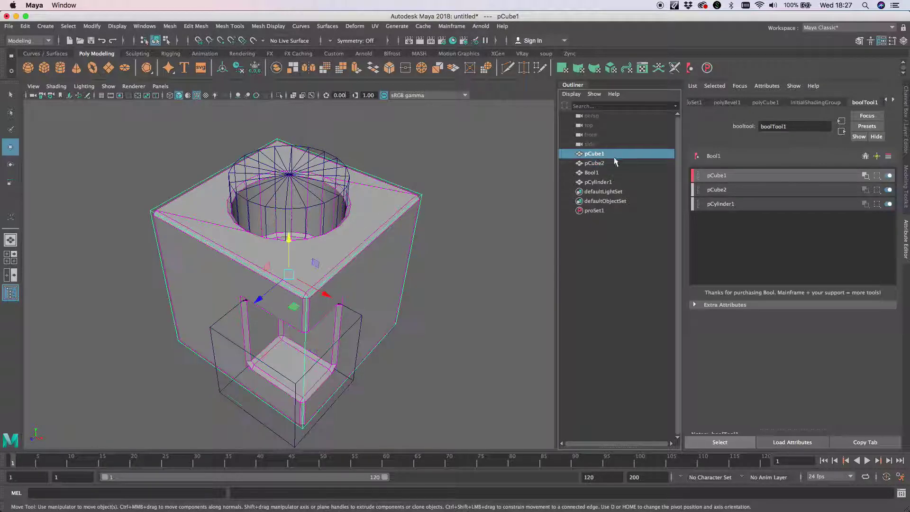
{"action": "left_click", "coordinate": [765, 103]}
{"action": "left_click", "coordinate": [769, 196]}
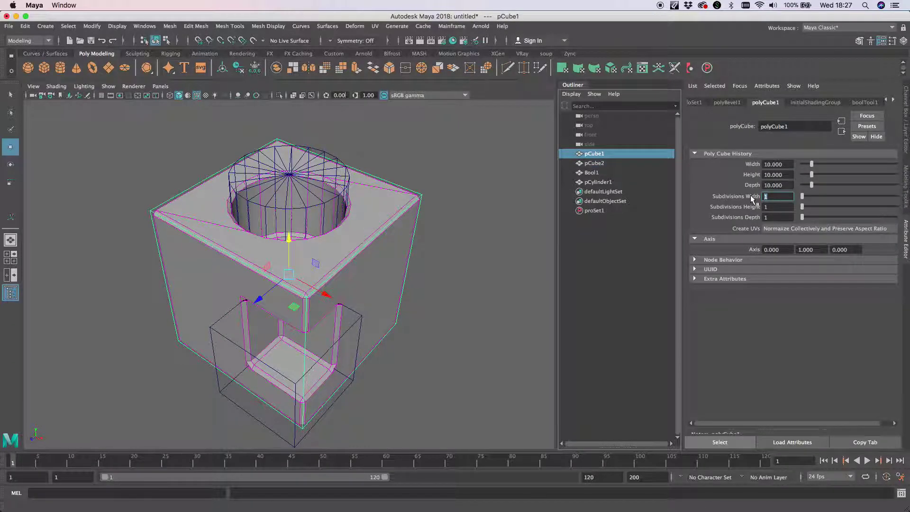
{"action": "type", "text": "3"}
{"action": "key", "text": "Tab"}
{"action": "type", "text": "3"}
{"action": "key", "text": "Tab"}
{"action": "type", "text": "3"}
{"action": "key", "text": "Tab"}
Step: Move the small cutting cube outward along the X axis to shift the corner cutout in the large cube
{"action": "left_click_drag", "start_coordinate": [379, 345], "coordinate": [374, 367], "text": "alt"}
{"action": "left_click", "coordinate": [365, 397]}
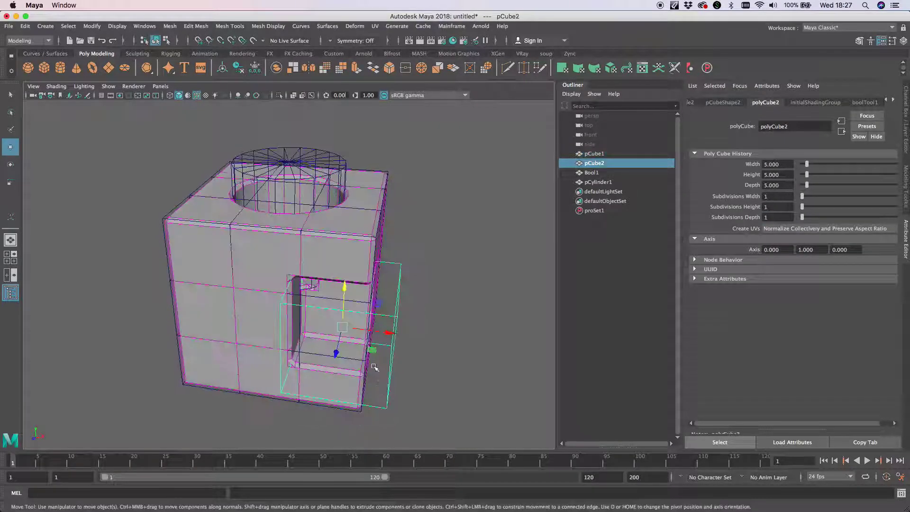
{"action": "left_click_drag", "start_coordinate": [379, 332], "coordinate": [389, 333]}
Step: Examine the bevelled edges of the corner cutout up close, including where it breaks into the round hole
{"action": "scroll", "coordinate": [305, 309], "scroll_direction": "up", "scroll_amount": 10}
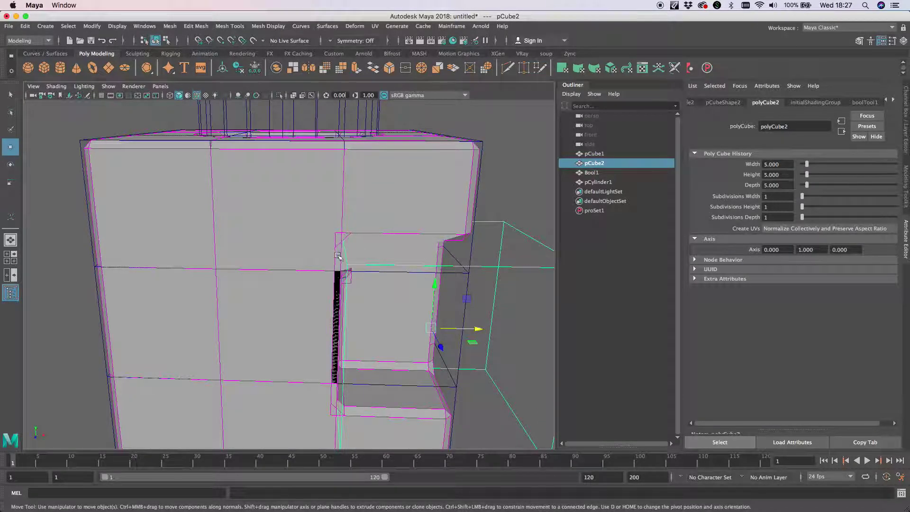
{"action": "scroll", "coordinate": [367, 268], "scroll_direction": "down", "scroll_amount": 4}
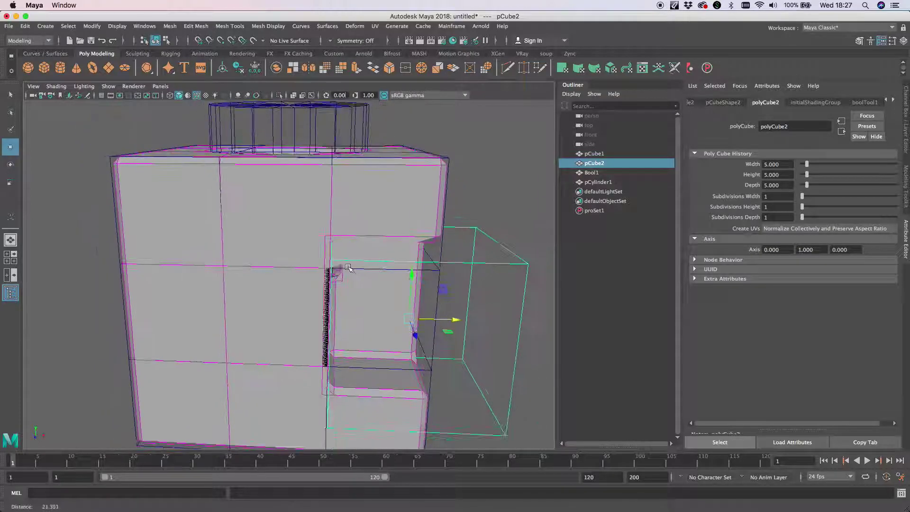
{"action": "left_click_drag", "start_coordinate": [378, 295], "coordinate": [366, 316], "text": "alt"}
{"action": "left_click_drag", "start_coordinate": [353, 279], "coordinate": [327, 244], "text": "alt"}
{"action": "scroll", "coordinate": [345, 229], "scroll_direction": "up", "scroll_amount": 5}
{"action": "middle_click_drag", "start_coordinate": [349, 217], "coordinate": [401, 331], "text": "alt"}
{"action": "left_click_drag", "start_coordinate": [401, 331], "coordinate": [339, 375], "text": "alt"}
{"action": "right_click_drag", "start_coordinate": [338, 375], "coordinate": [400, 392], "text": "alt"}
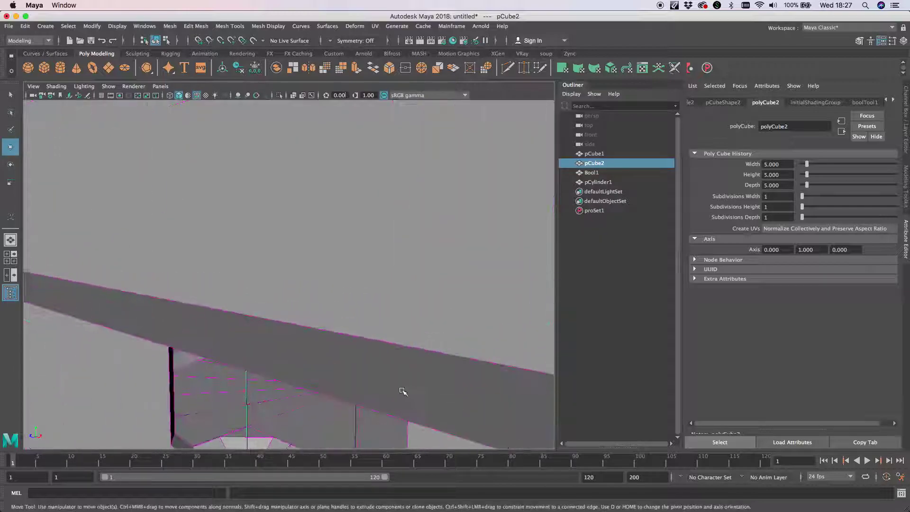
{"action": "left_click_drag", "start_coordinate": [400, 392], "coordinate": [325, 294], "text": "alt"}
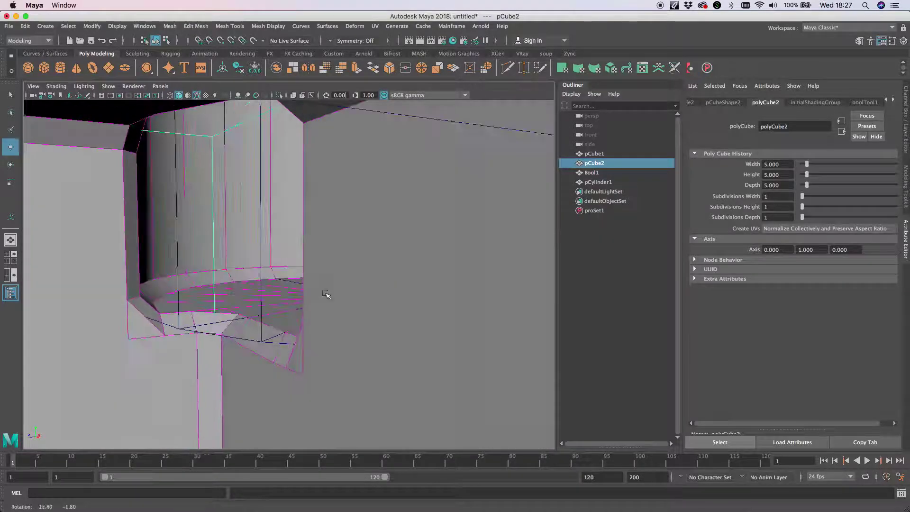
{"action": "middle_click_drag", "start_coordinate": [325, 294], "coordinate": [477, 311], "text": "alt"}
{"action": "right_click_drag", "start_coordinate": [478, 311], "coordinate": [354, 303], "text": "alt"}
{"action": "left_click_drag", "start_coordinate": [353, 303], "coordinate": [328, 299], "text": "alt"}
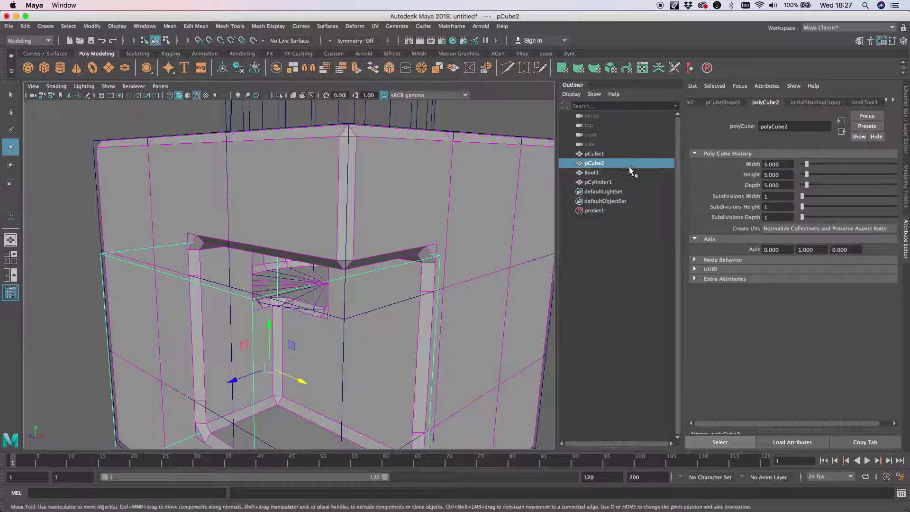
Step: Set the segments of the ProSet's bevel, polyBevel1, to 3
{"action": "left_click", "coordinate": [887, 101]}
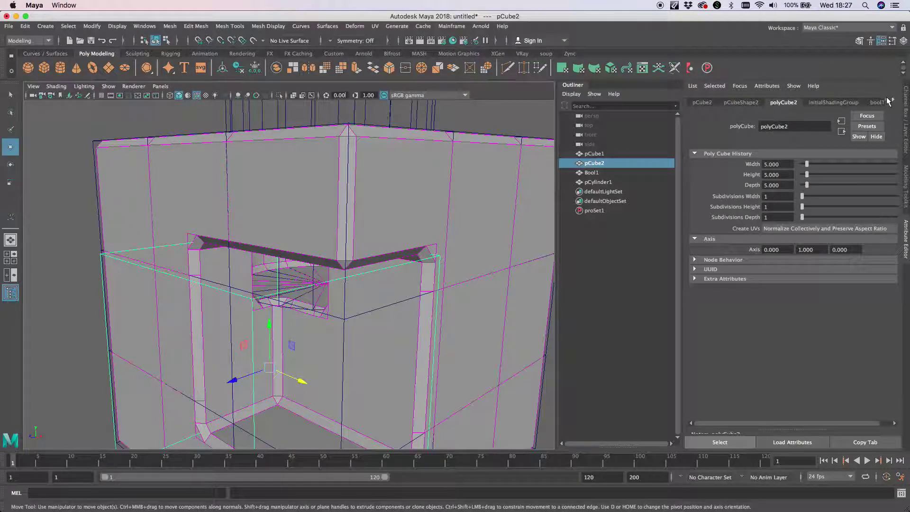
{"action": "left_click", "coordinate": [895, 101]}
{"action": "left_click", "coordinate": [896, 100]}
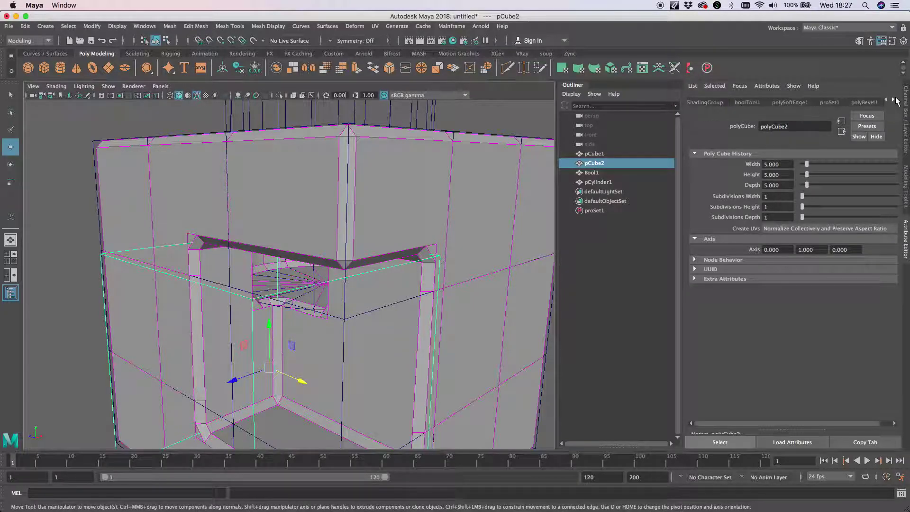
{"action": "left_click", "coordinate": [863, 102]}
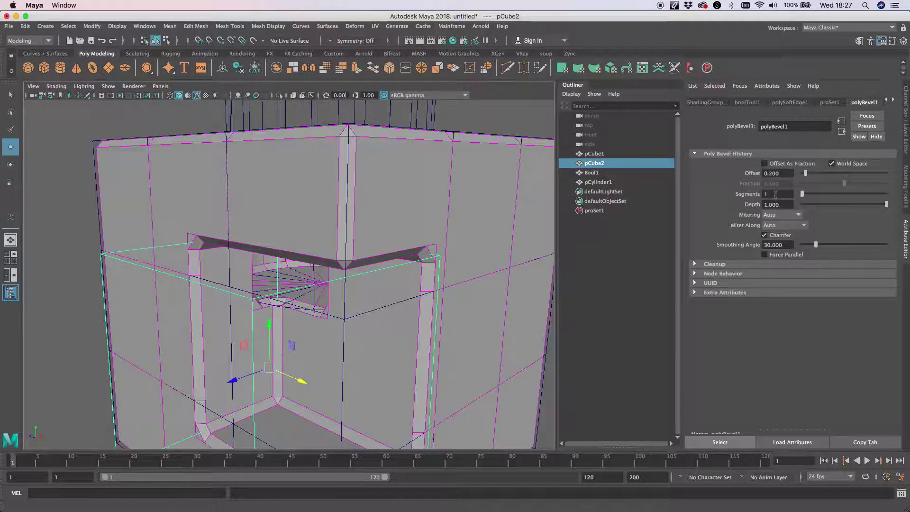
{"action": "type", "text": "3"}
{"action": "key", "text": "Return"}
Step: Reduce the world-space offset of polyBevel1 to 0.1 for tighter bevels
{"action": "left_click_drag", "start_coordinate": [348, 326], "coordinate": [354, 305], "text": "alt"}
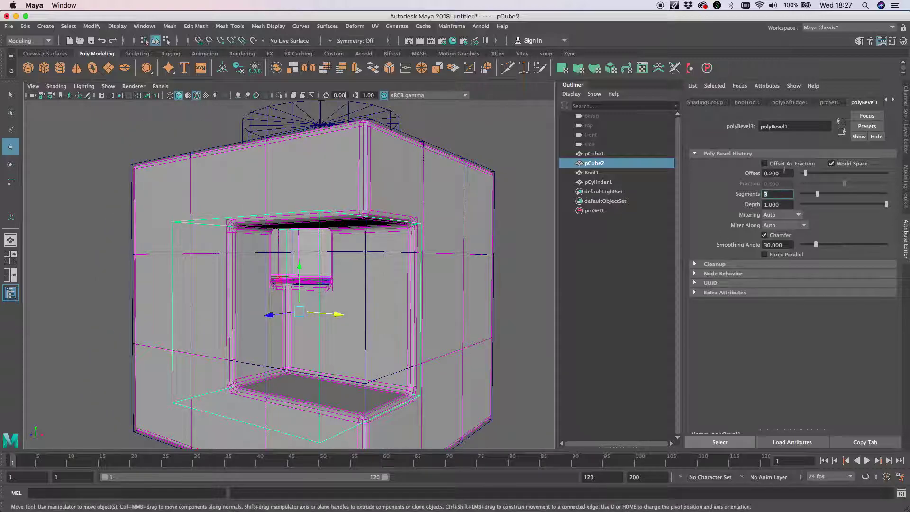
{"action": "double_click", "coordinate": [781, 173]}
{"action": "type", "text": "1"}
{"action": "key", "text": "Tab"}
Step: Move the cutting cylinder slightly along the X axis to shift the round hole in the large cube's top face
{"action": "left_click_drag", "start_coordinate": [369, 237], "coordinate": [411, 339], "text": "alt"}
{"action": "right_click_drag", "start_coordinate": [409, 242], "coordinate": [447, 218], "text": "alt"}
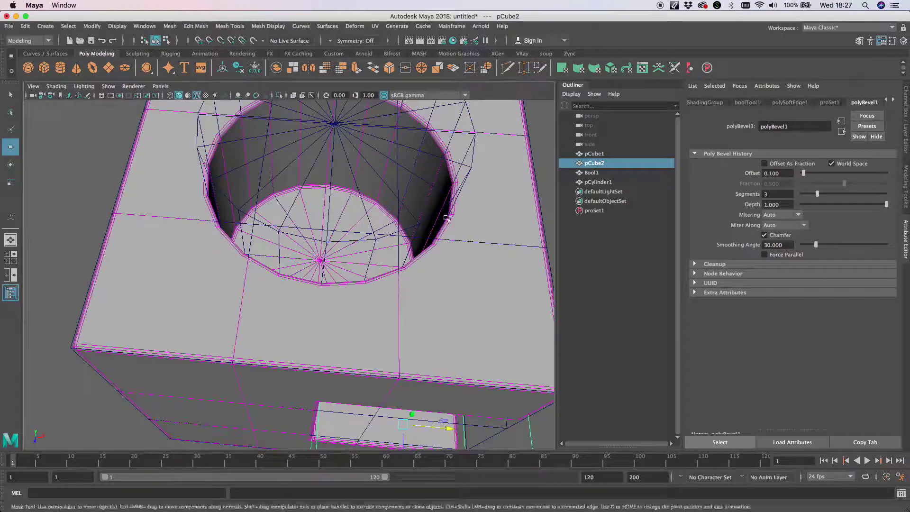
{"action": "left_click", "coordinate": [476, 162]}
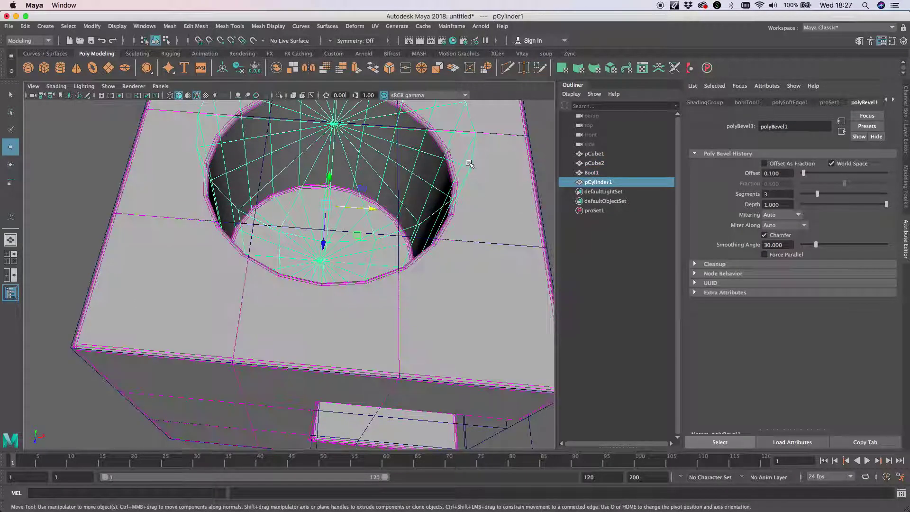
{"action": "mouse_move", "coordinate": [374, 209]}
{"action": "left_mouse_down"}
{"action": "mouse_move", "coordinate": [419, 211]}
{"action": "mouse_move", "coordinate": [373, 207]}
{"action": "mouse_move", "coordinate": [381, 209]}
{"action": "left_mouse_up"}
{"action": "left_click_drag", "start_coordinate": [409, 275], "coordinate": [388, 248], "text": "alt"}
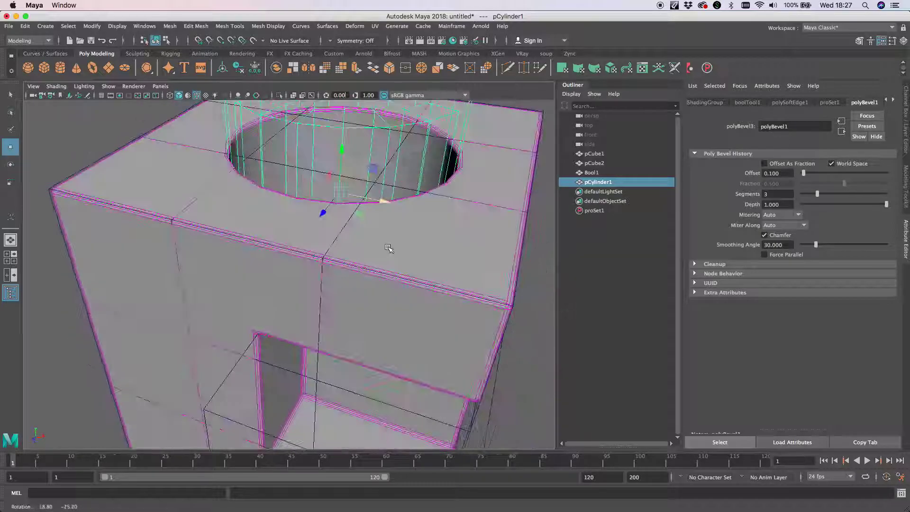